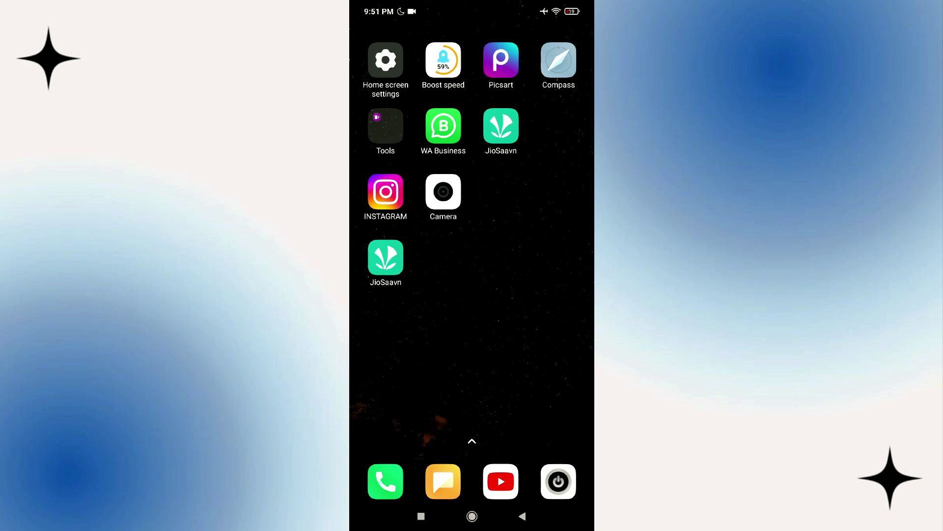
scroll(473, 265, down, 5)
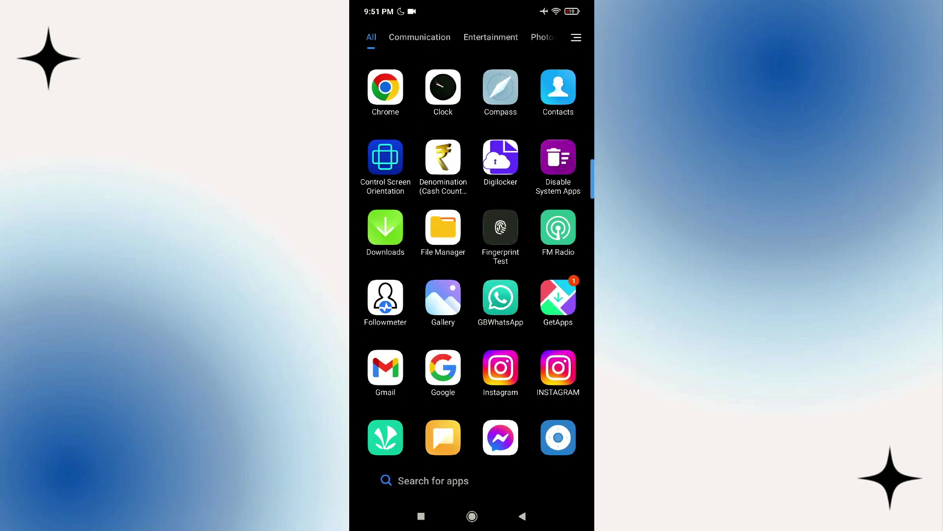
Step: Launch Gmail from the app list to show the inbox
click(386, 333)
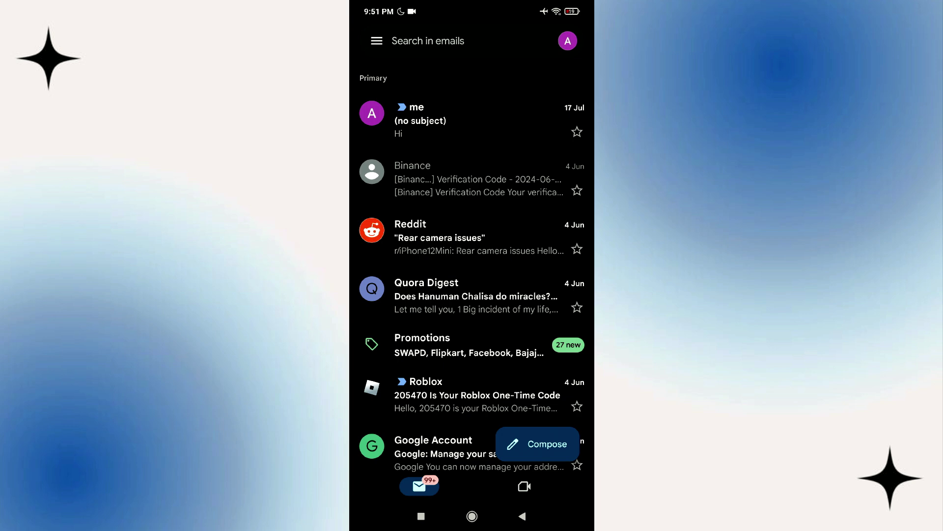
Step: Open Manage your Google Account from the profile avatar panel
click(568, 41)
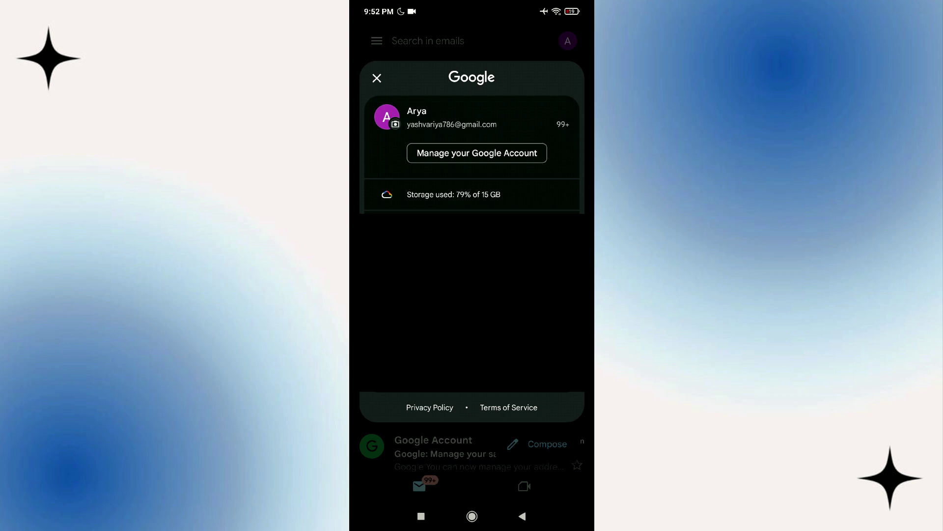
click(477, 152)
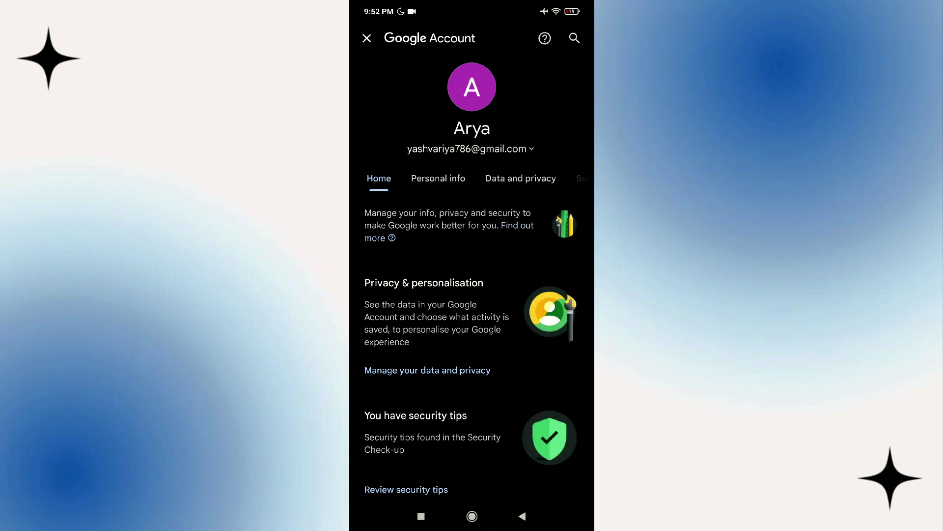
Step: Switch to the Data and privacy section of the Google Account
click(521, 178)
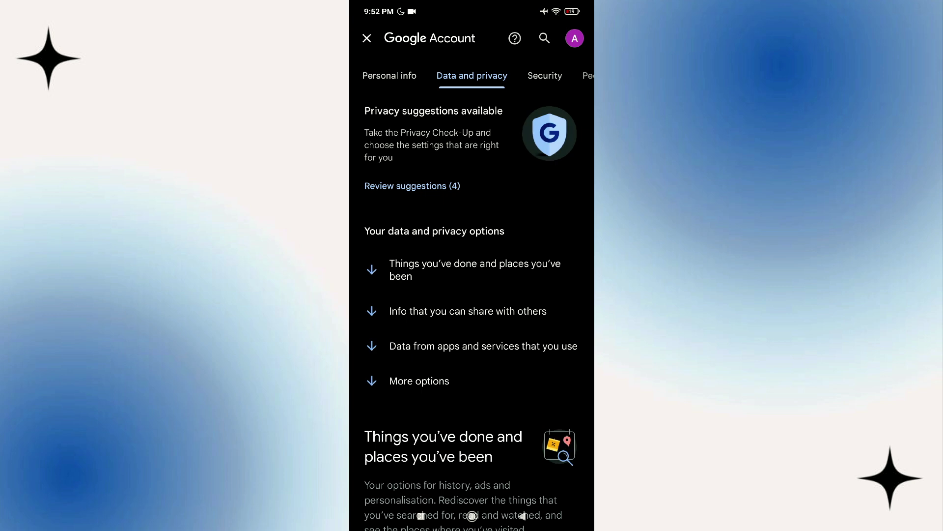
scroll(472, 309, down, 10)
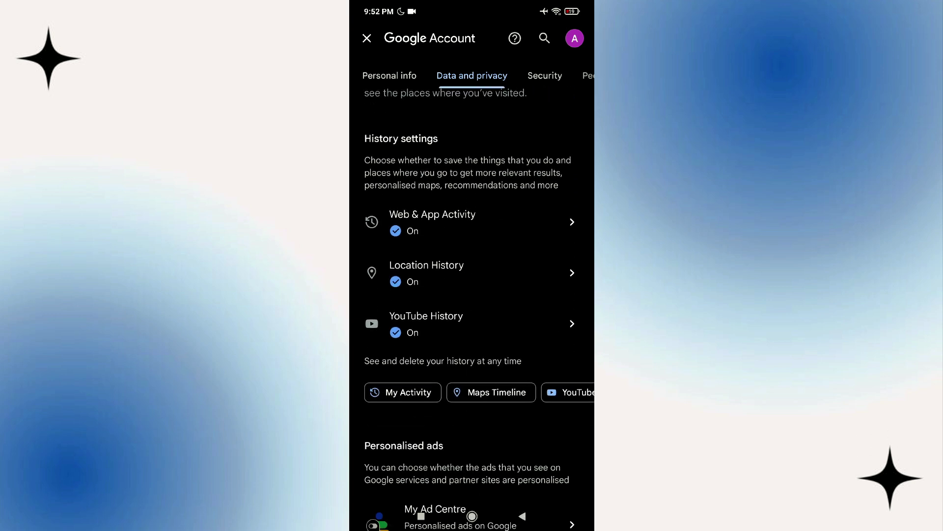
scroll(472, 310, down, 3)
scroll(473, 310, down, 3)
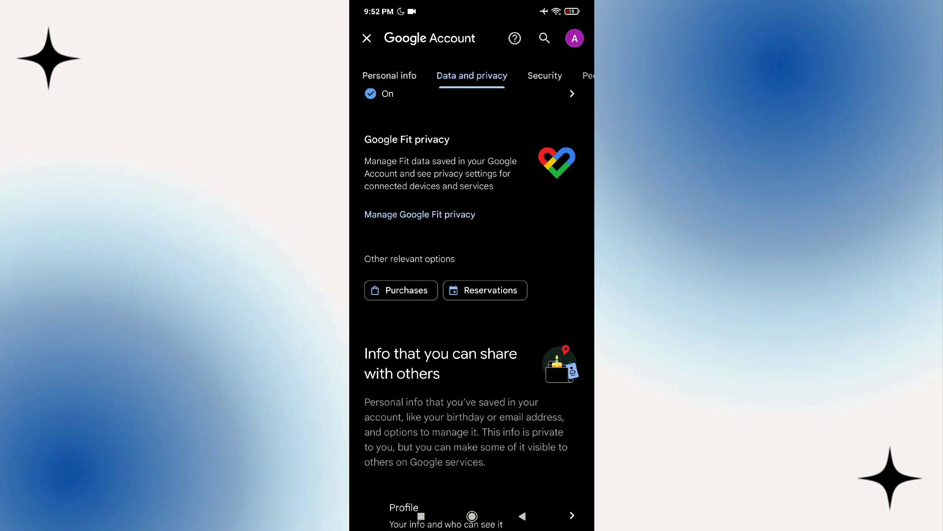
scroll(472, 310, down, 3)
scroll(473, 309, down, 3)
scroll(471, 310, down, 3)
scroll(472, 310, down, 3)
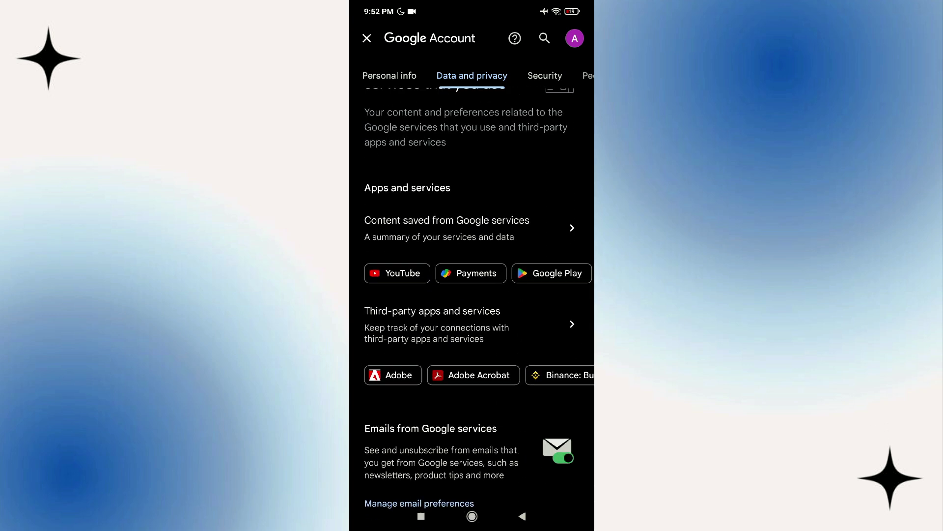
scroll(472, 309, down, 3)
scroll(472, 310, down, 3)
scroll(472, 309, down, 3)
scroll(472, 310, down, 2)
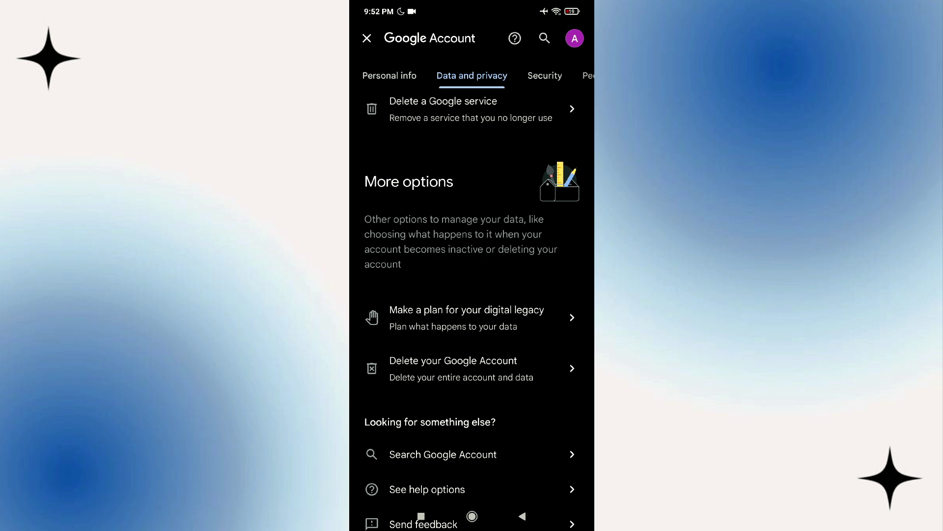
Step: Open 'Delete your Google Account' under More options
click(472, 369)
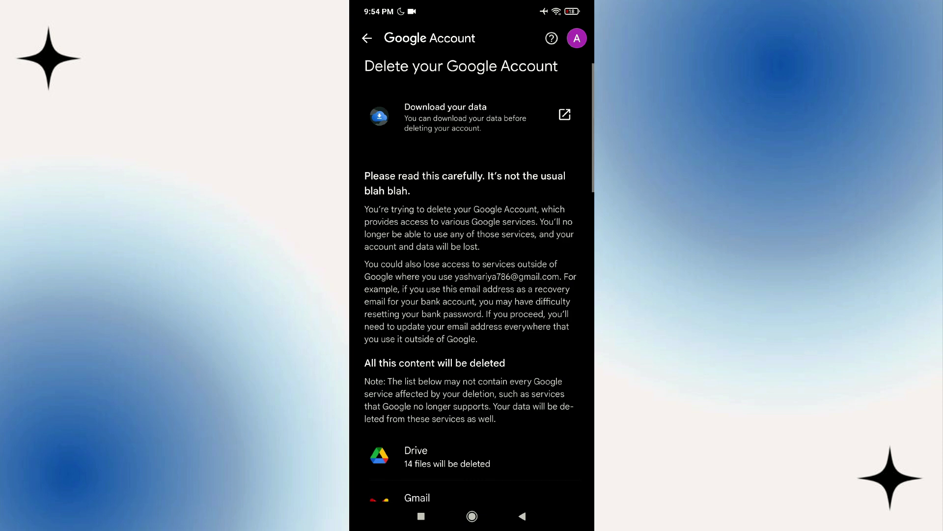
scroll(472, 295, down, 5)
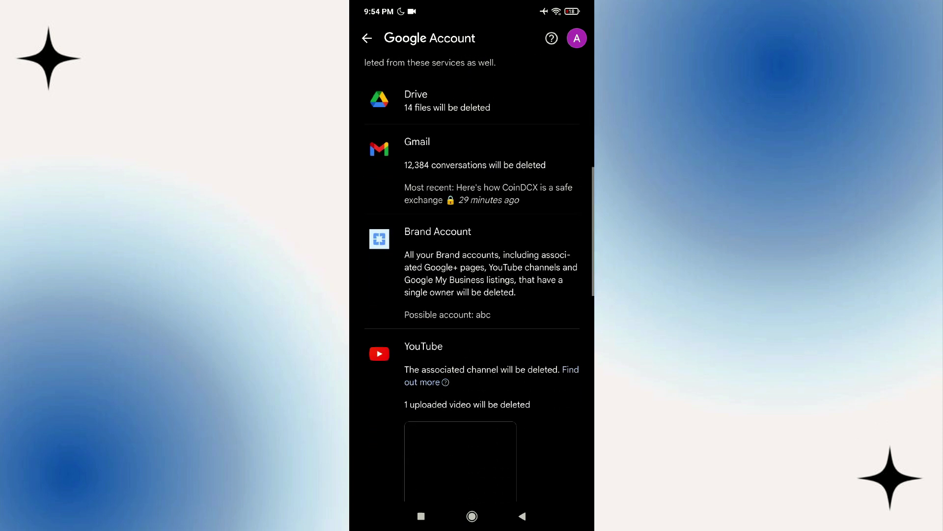
scroll(472, 295, down, 5)
scroll(472, 295, down, 5)
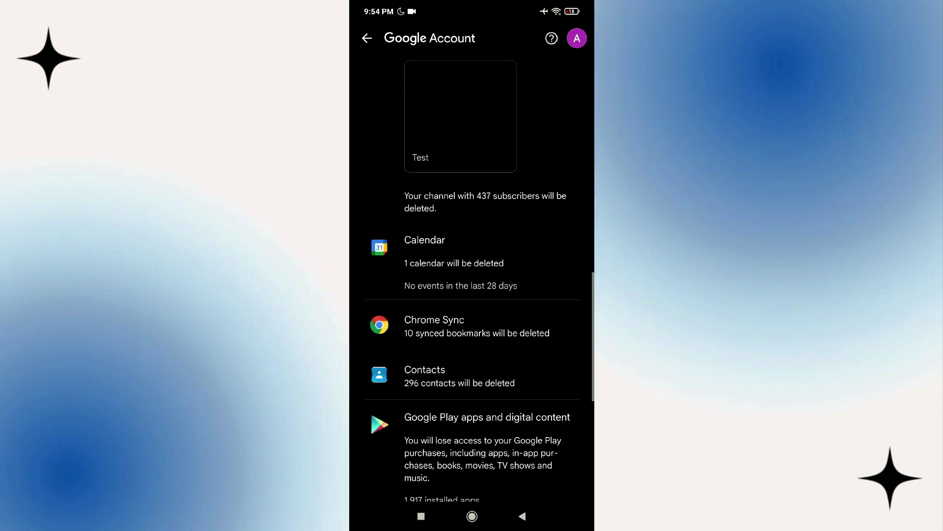
scroll(472, 295, down, 5)
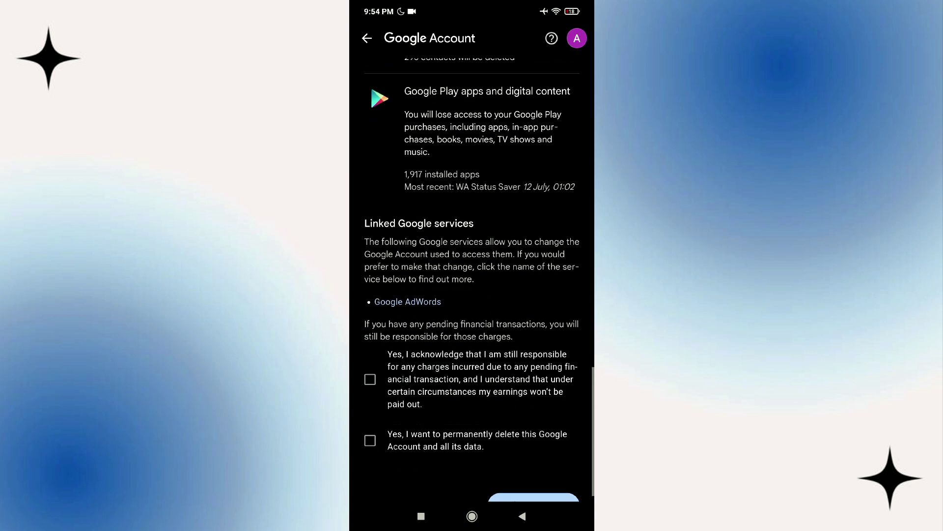
Step: Tick the pending-charges acknowledgement and the permanent-deletion confirmation checkboxes
click(370, 360)
click(370, 422)
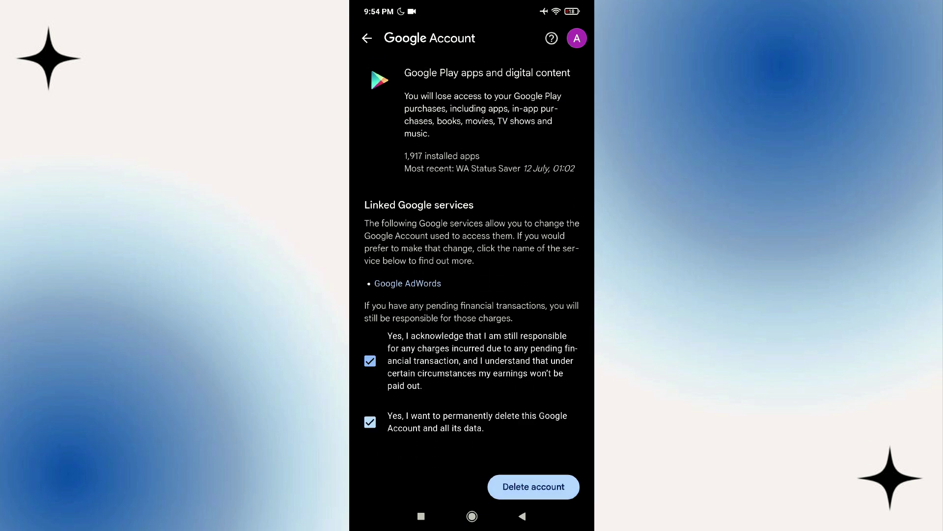